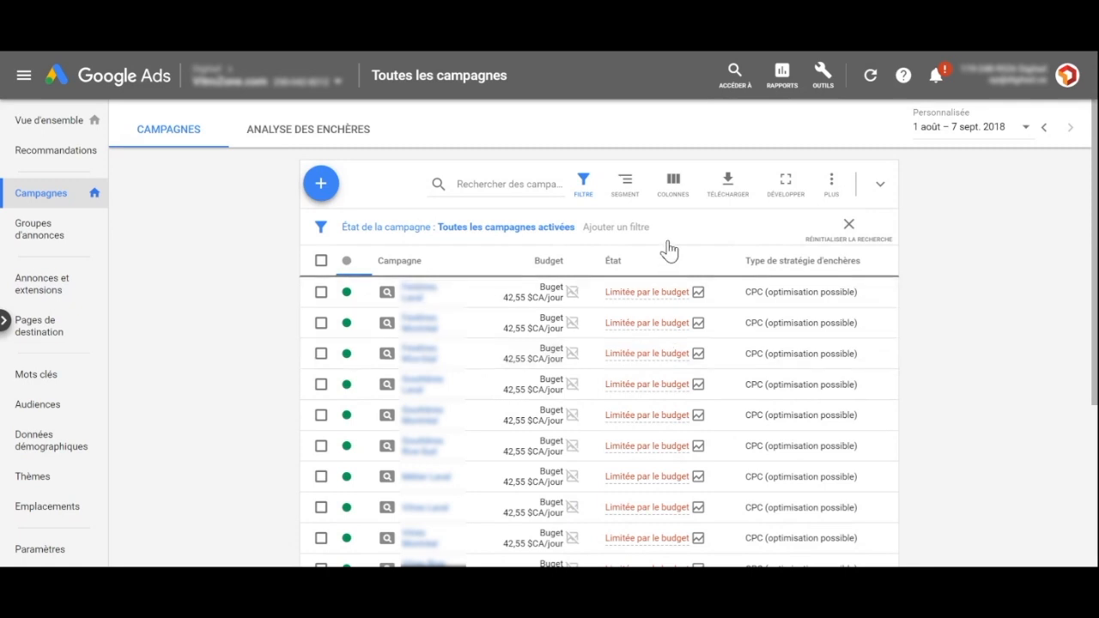
# Open the campaign column editor and add the Performances metrics Impressions, Clics, Coût and CTR.
pyautogui.click(674, 187)
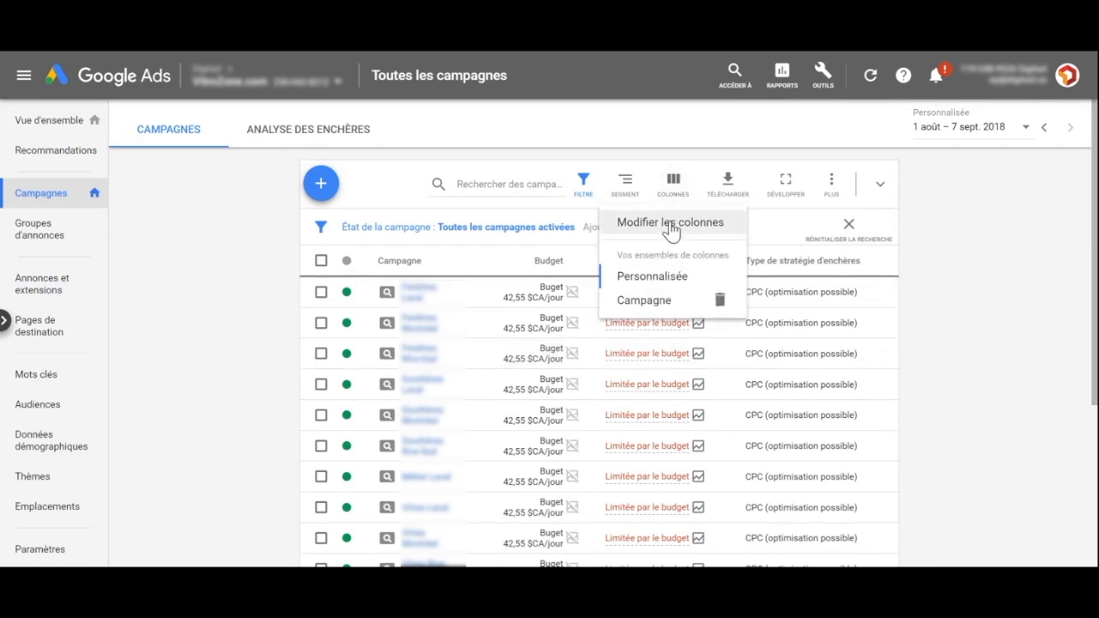
pyautogui.click(671, 231)
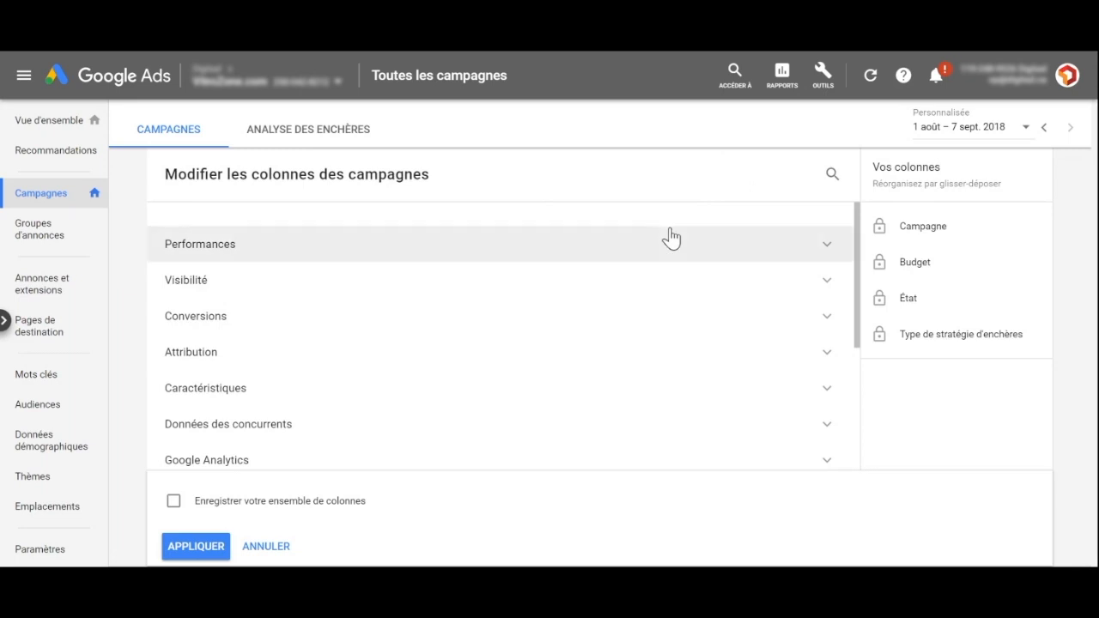
pyautogui.click(667, 242)
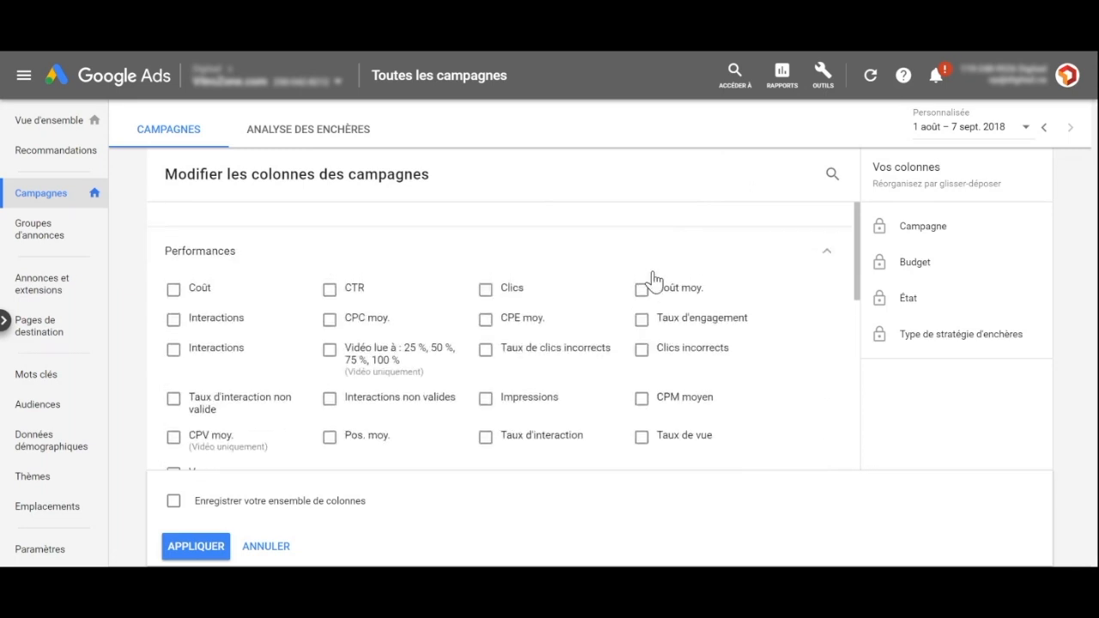
pyautogui.moveTo(373, 359)
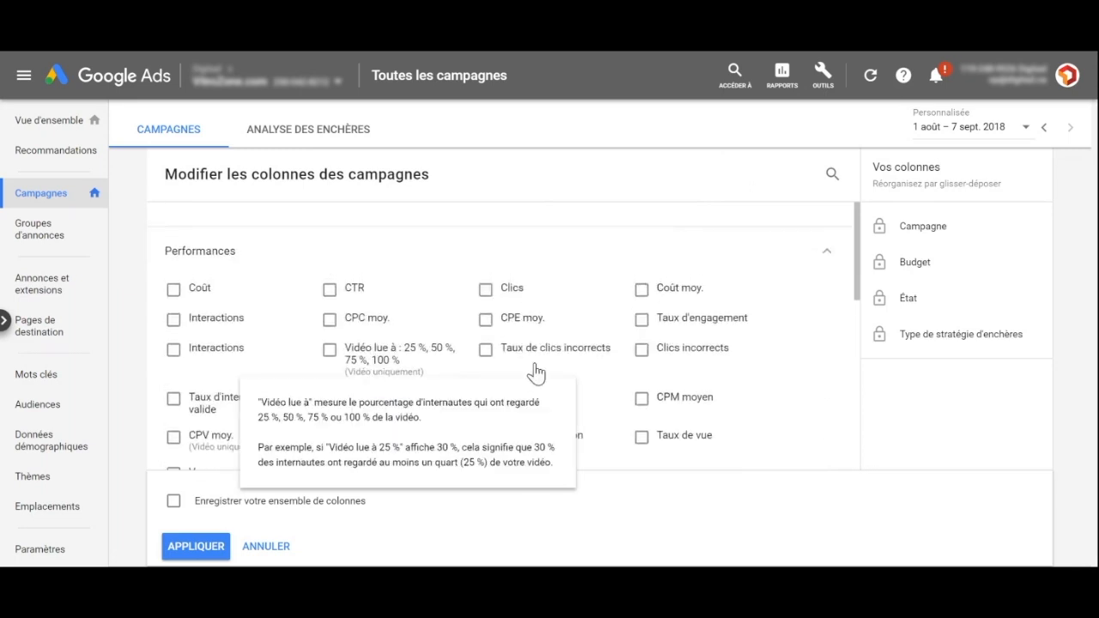
pyautogui.click(517, 400)
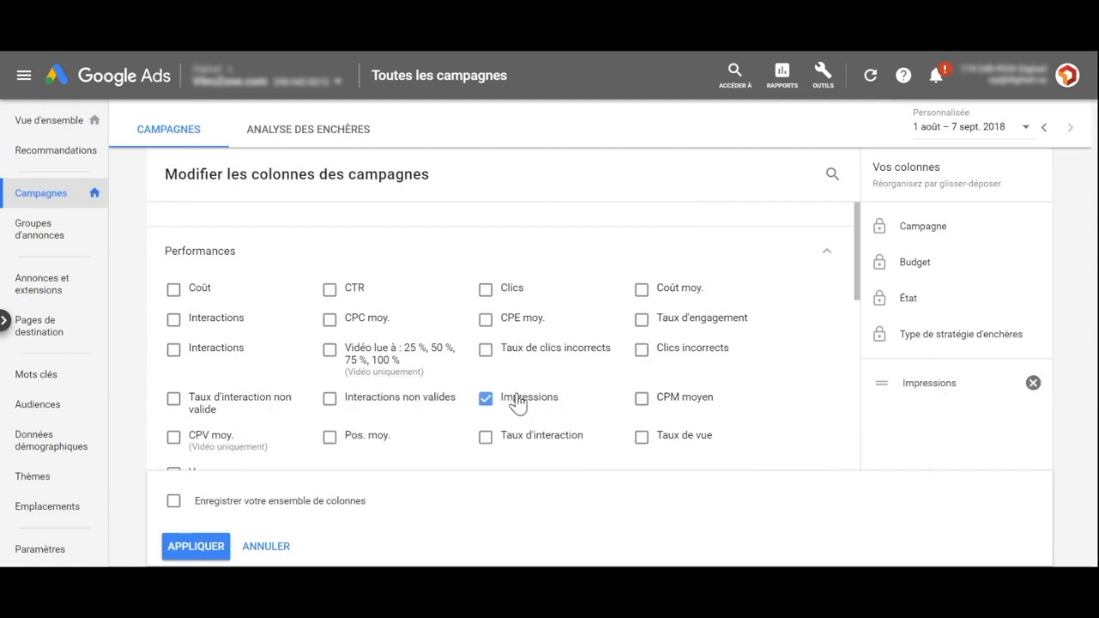
pyautogui.click(508, 301)
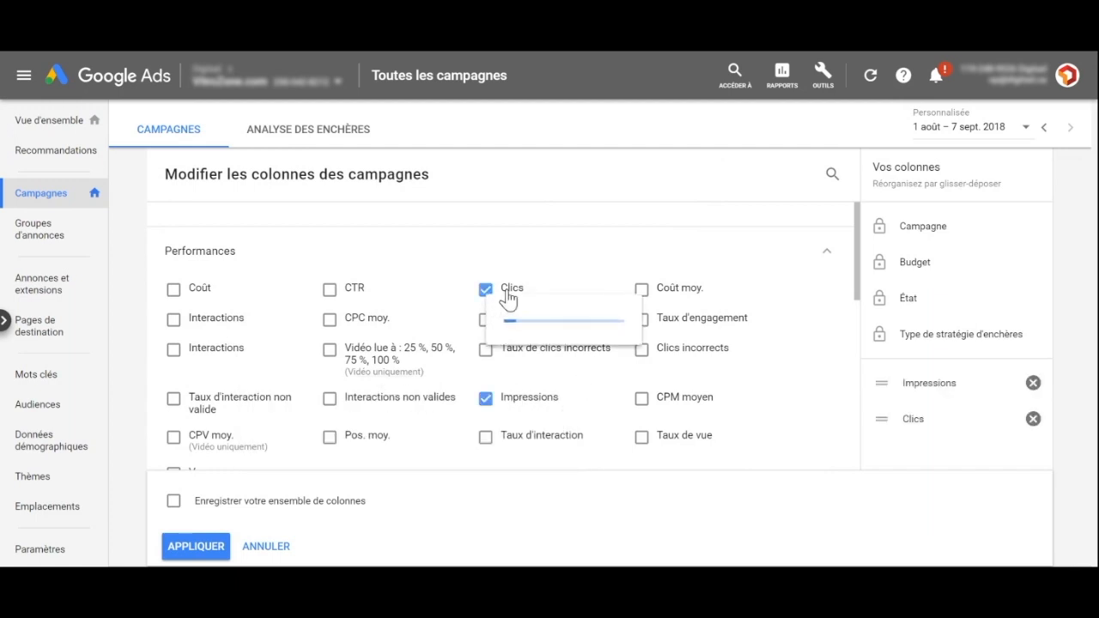
pyautogui.click(200, 289)
pyautogui.click(357, 297)
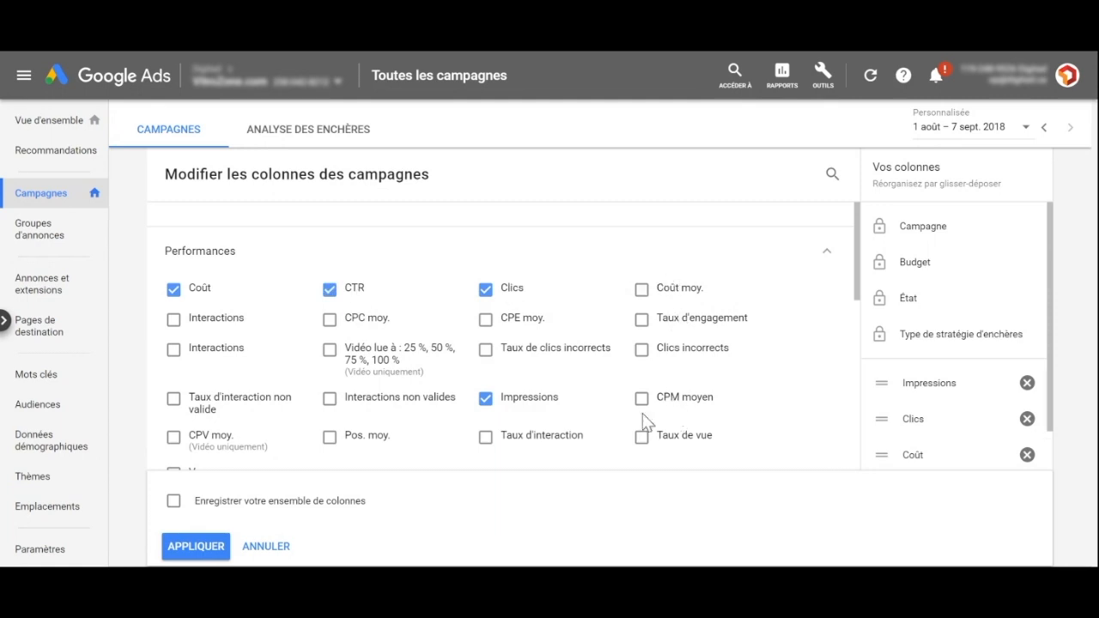
# Add the average position (Pos. moy.) and average cost-per-click (CPC moy.) metrics to the selected columns.
pyautogui.scroll(-1, 627, 400)
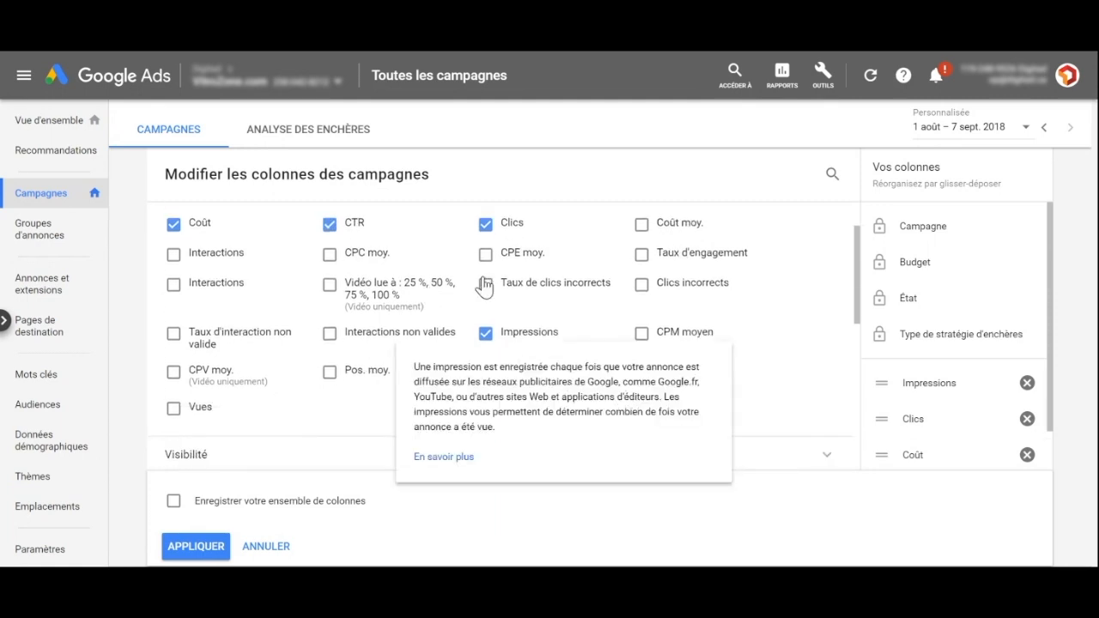
pyautogui.scroll(1, 757, 339)
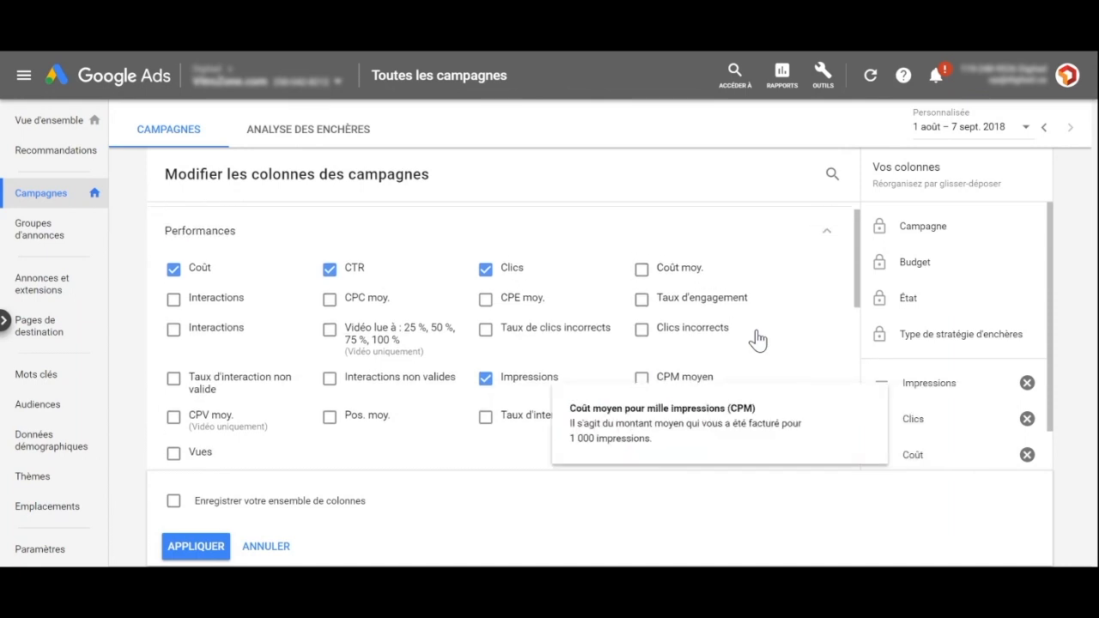
pyautogui.click(368, 423)
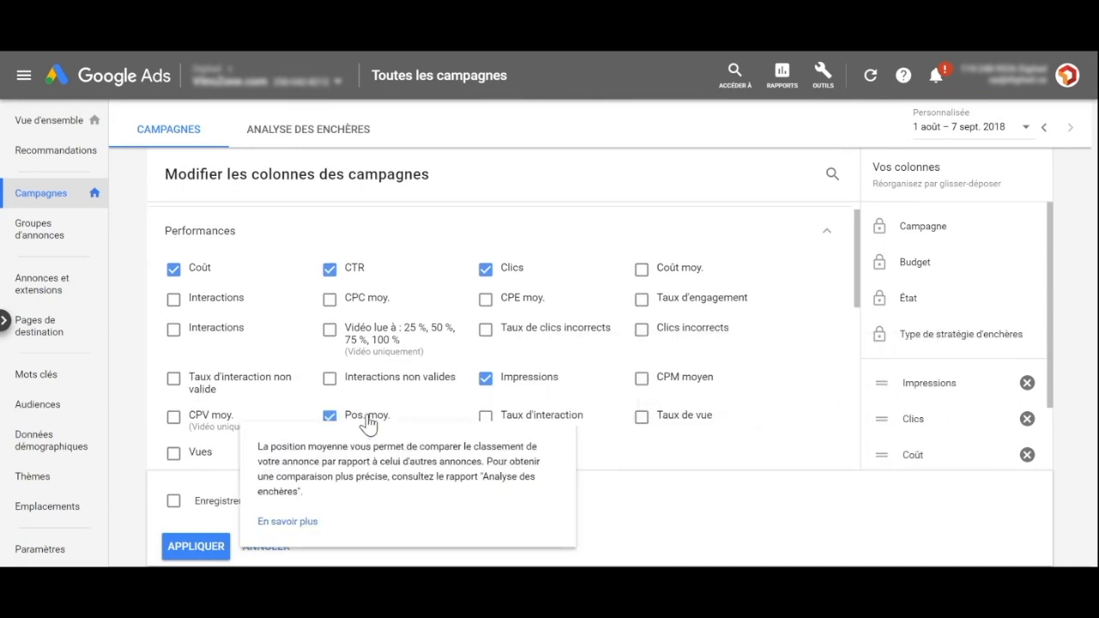
pyautogui.click(373, 299)
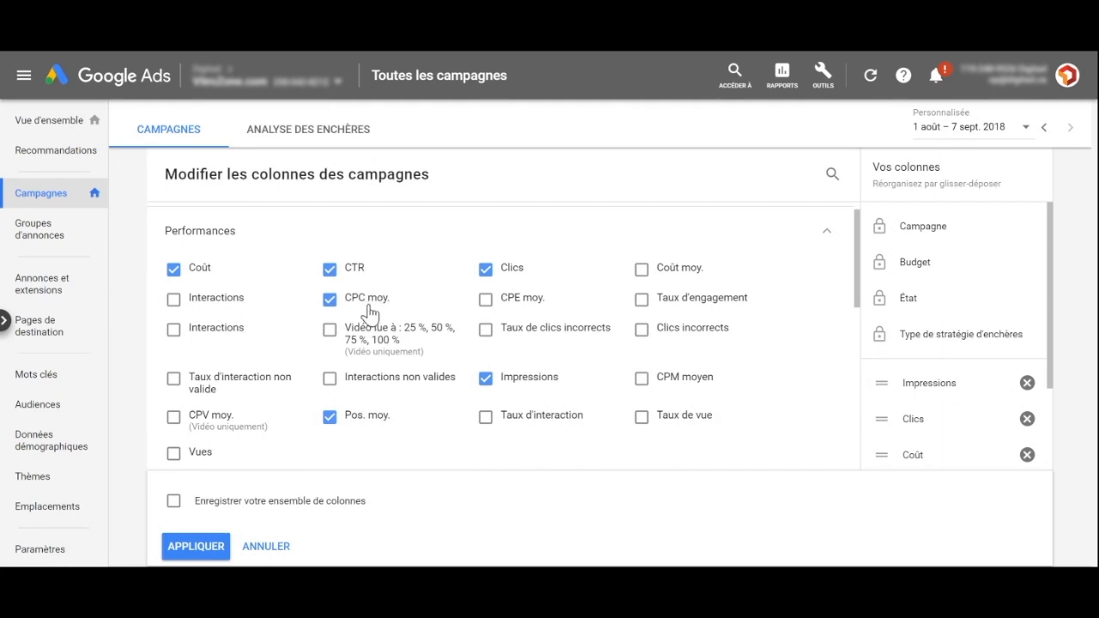
# Add the conversion metrics Conversions, Coût/conv. and Taux de conv. to the selected columns.
pyautogui.scroll(-1, 447, 335)
pyautogui.scroll(-3, 448, 335)
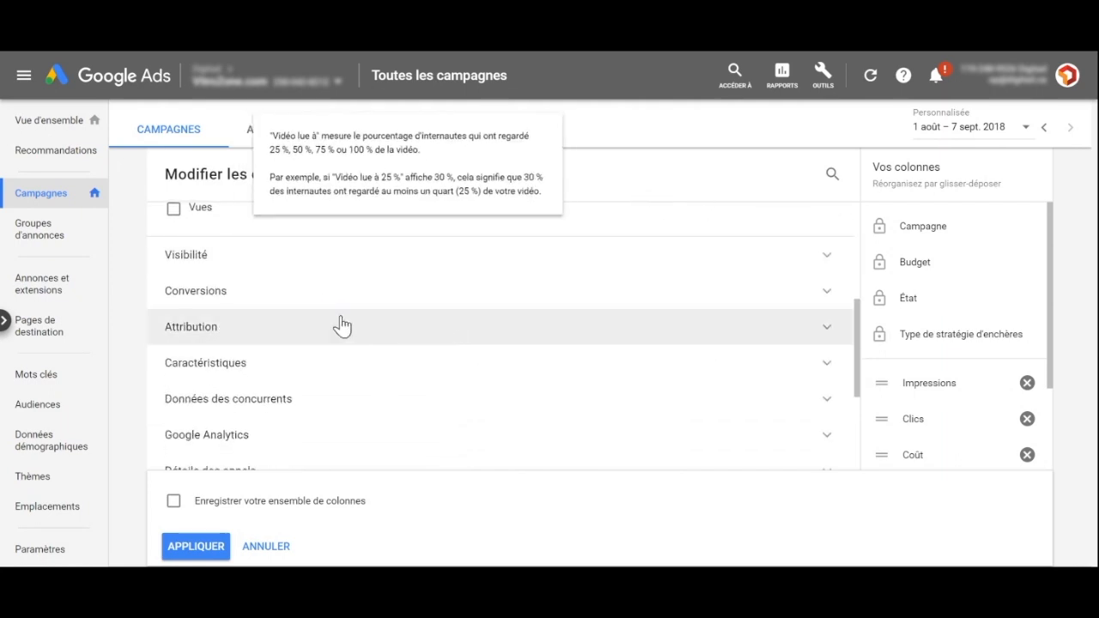
pyautogui.click(344, 307)
pyautogui.click(231, 339)
pyautogui.click(330, 338)
pyautogui.click(554, 344)
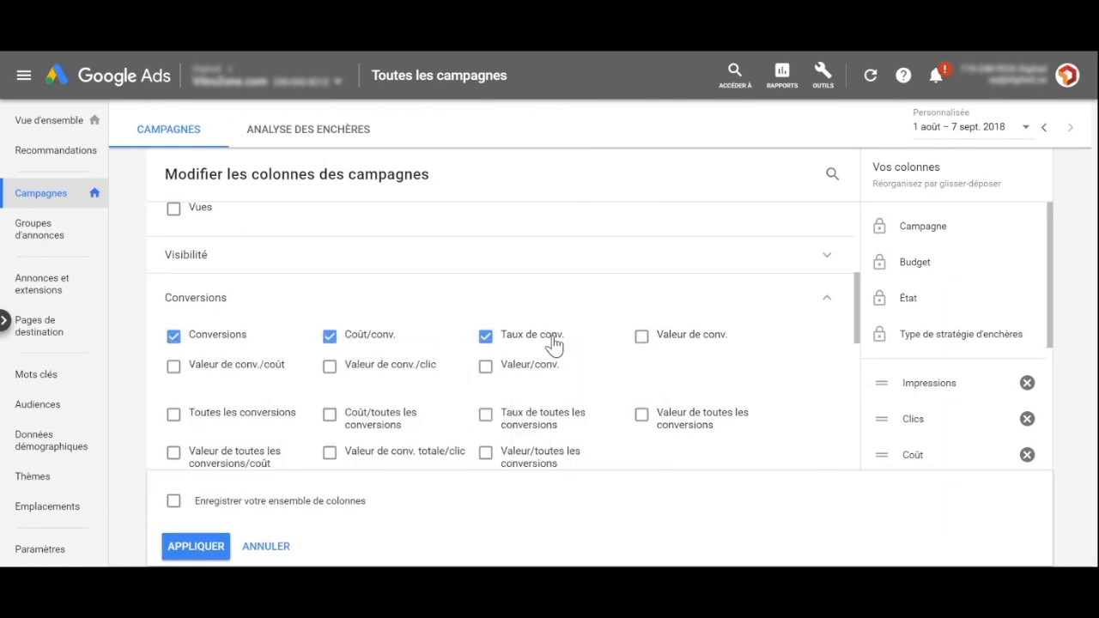
# Reorder the selected columns so that CTR and CPC moy. come right after Clics and before Coût.
pyautogui.scroll(-10, 554, 344)
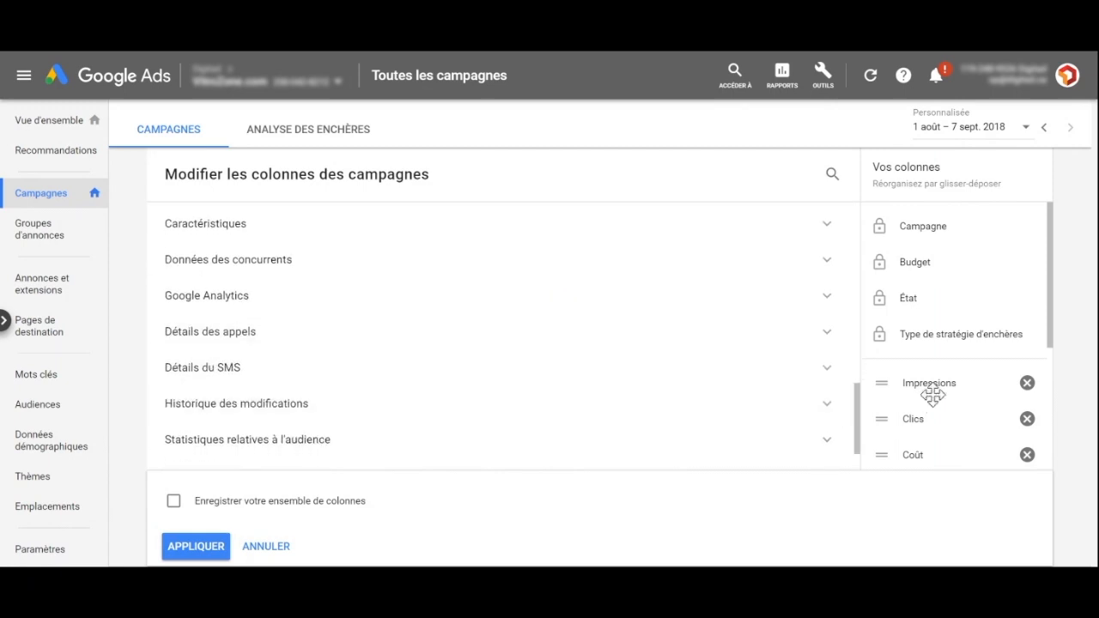
pyautogui.scroll(-3, 933, 394)
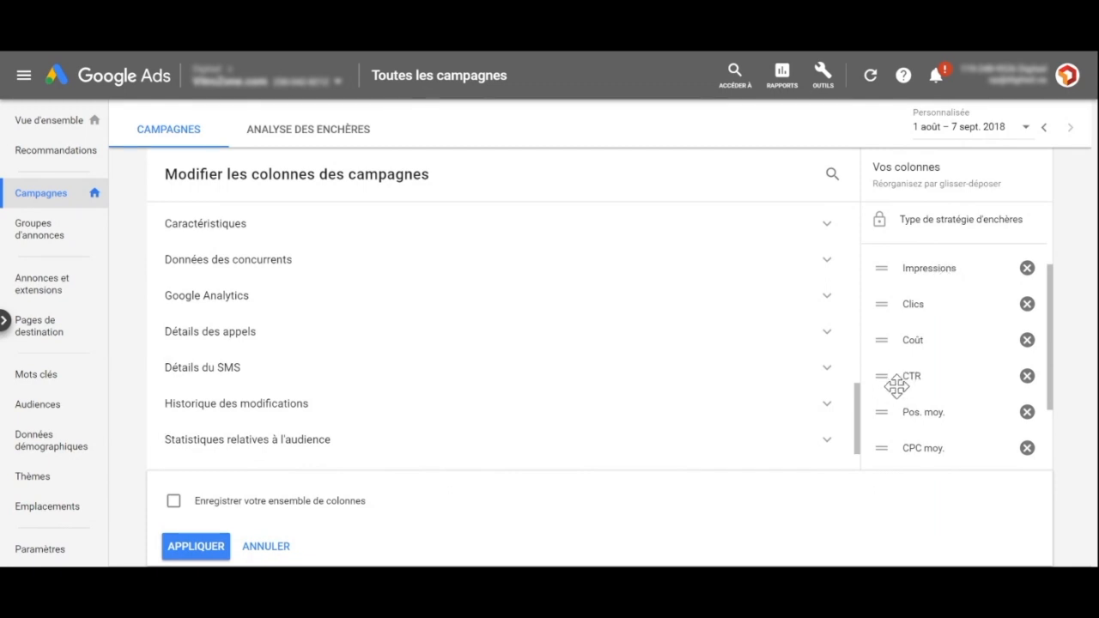
pyautogui.moveTo(895, 384); pyautogui.dragTo(896, 341)
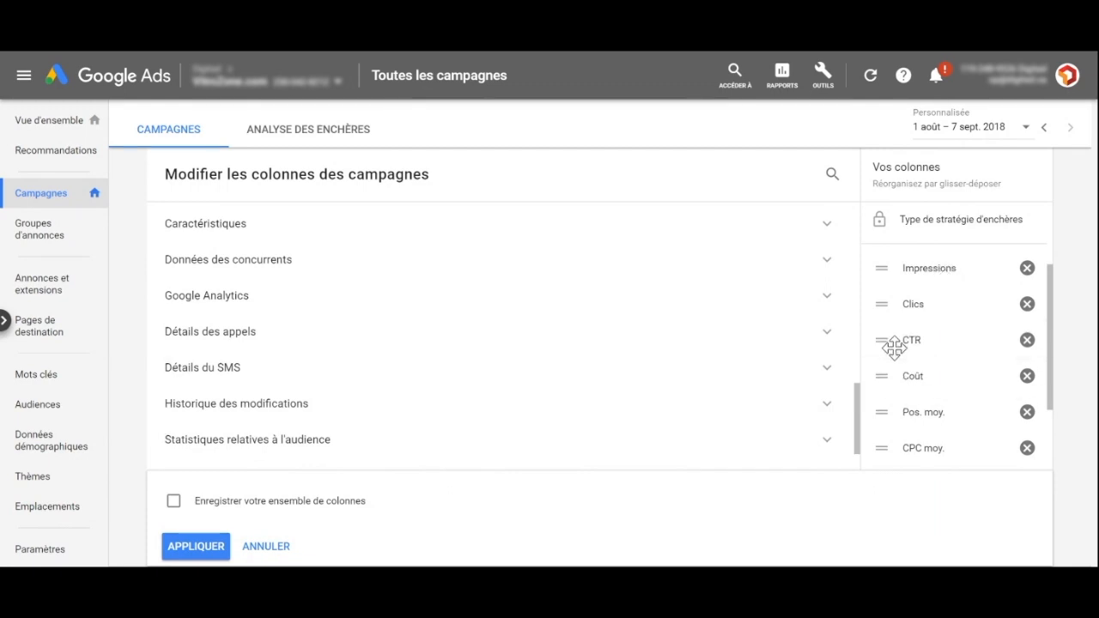
pyautogui.moveTo(886, 449); pyautogui.dragTo(891, 382)
# Save the column set under the name base2 and apply it to the campaign table.
pyautogui.scroll(-3, 916, 392)
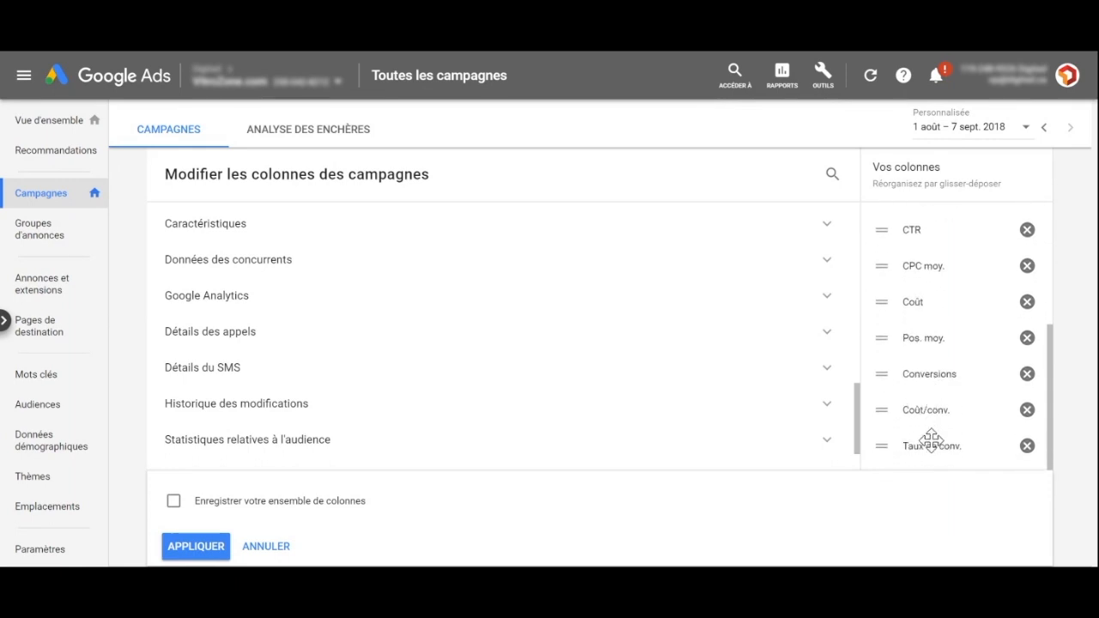
pyautogui.click(174, 502)
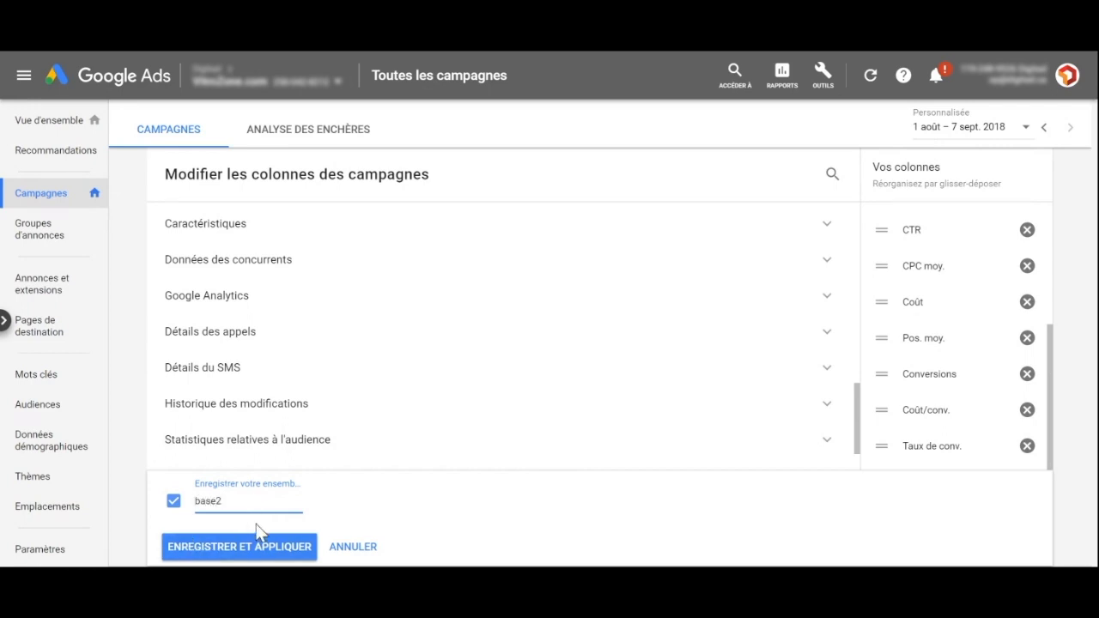
pyautogui.click(239, 548)
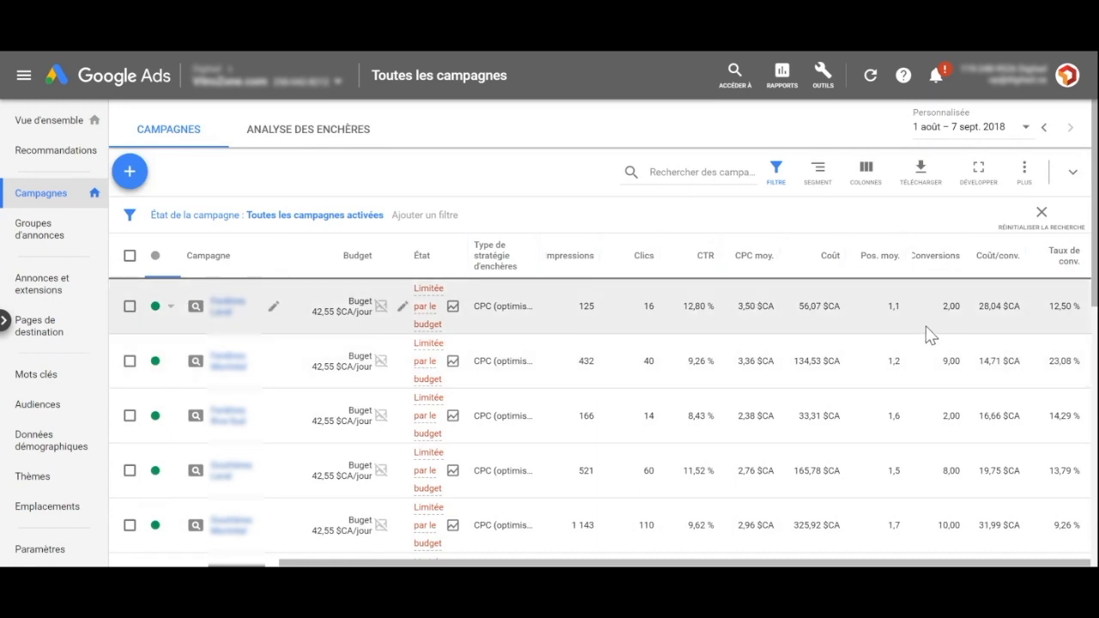
# Check the list of saved column sets for the base2 entry.
pyautogui.click(869, 181)
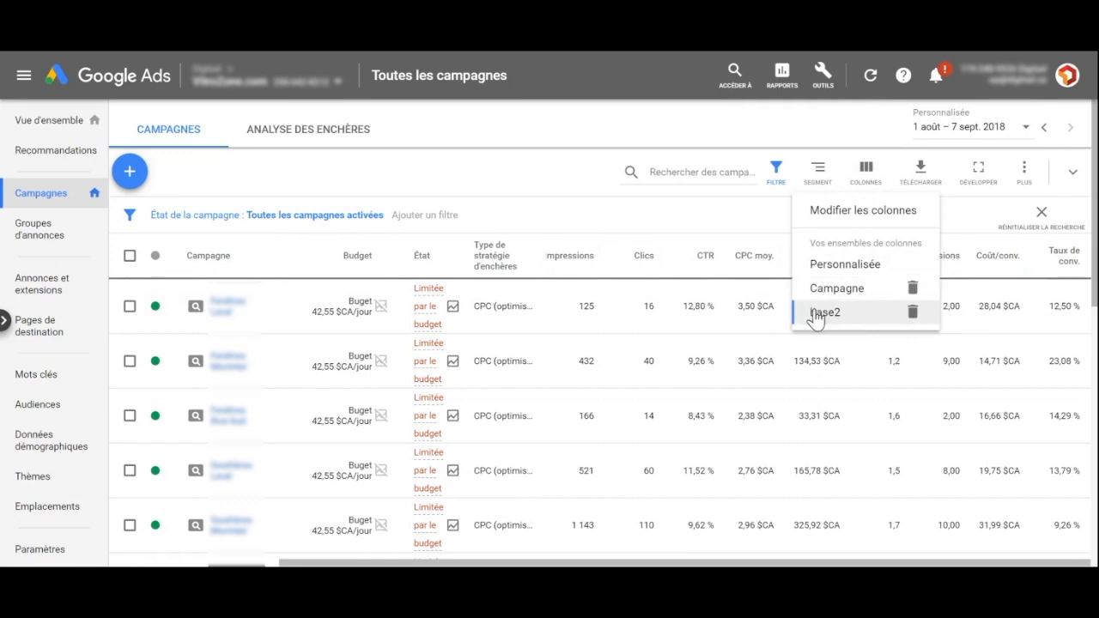
pyautogui.click(714, 221)
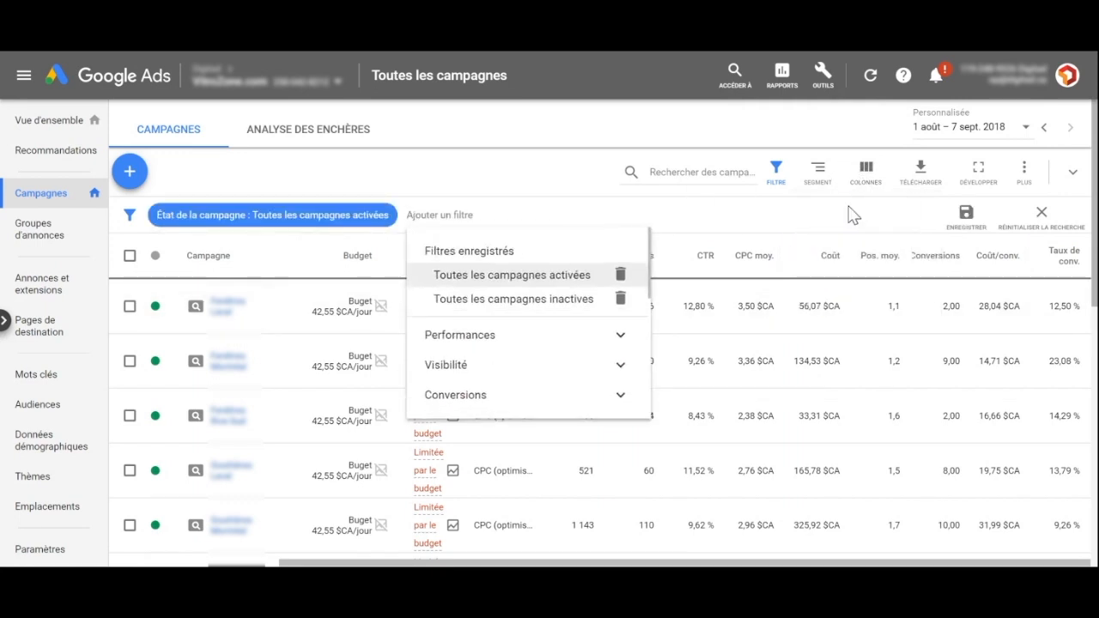
pyautogui.click(856, 200)
# Add the Google Analytics columns Taux de rebond, Pages/session and Durée moyenne de la session (secondes), and apply them without saving the set.
pyautogui.click(865, 176)
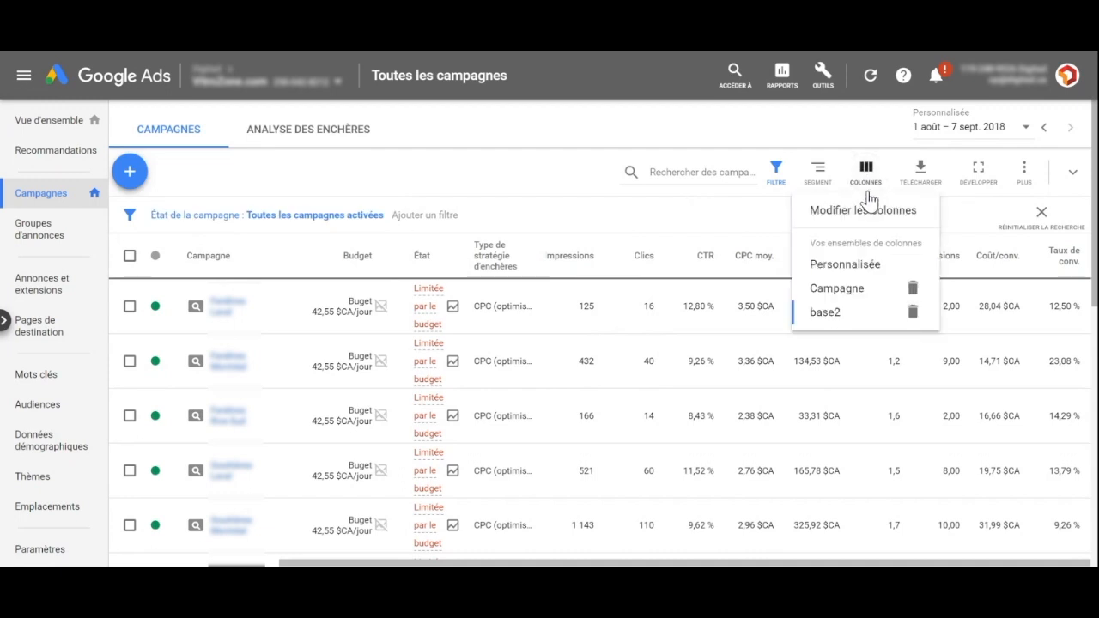
pyautogui.click(861, 215)
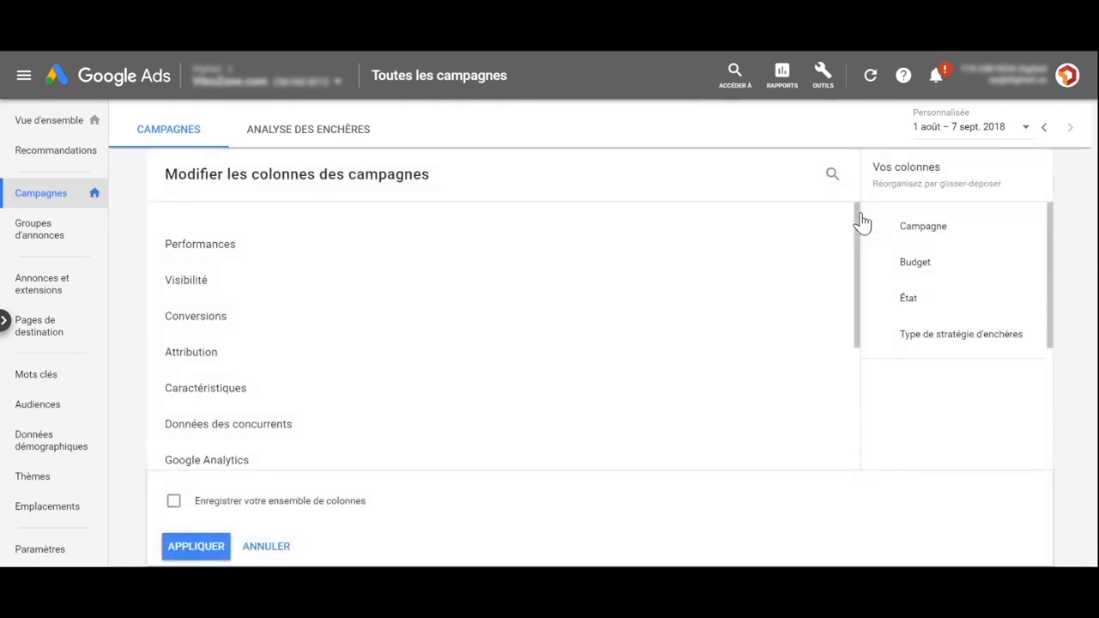
pyautogui.scroll(-3, 486, 340)
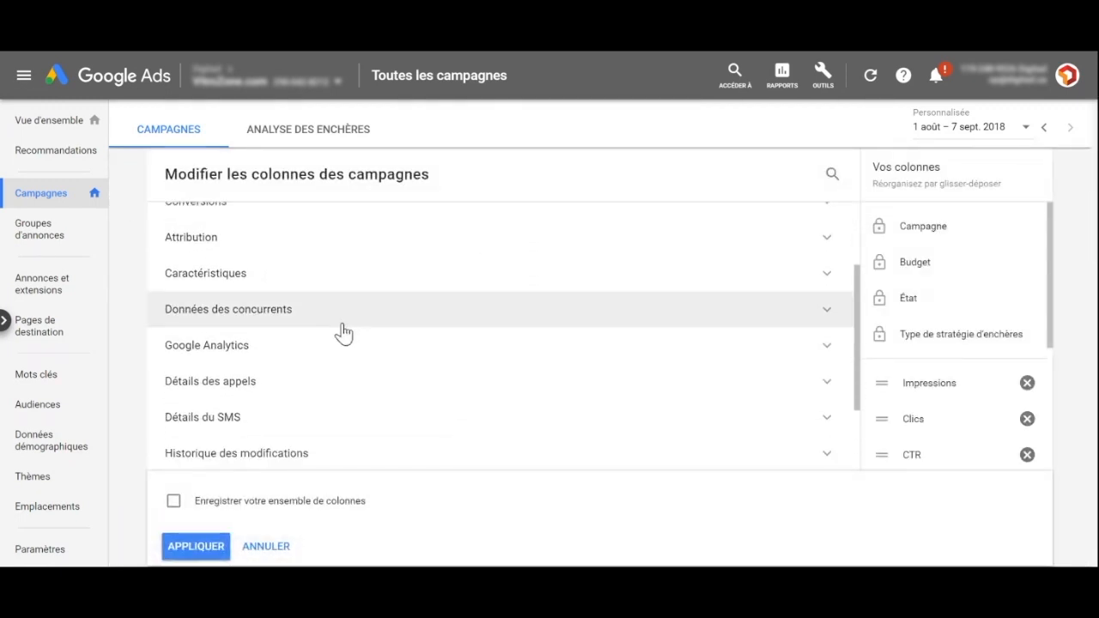
pyautogui.click(337, 345)
pyautogui.scroll(-3, 334, 353)
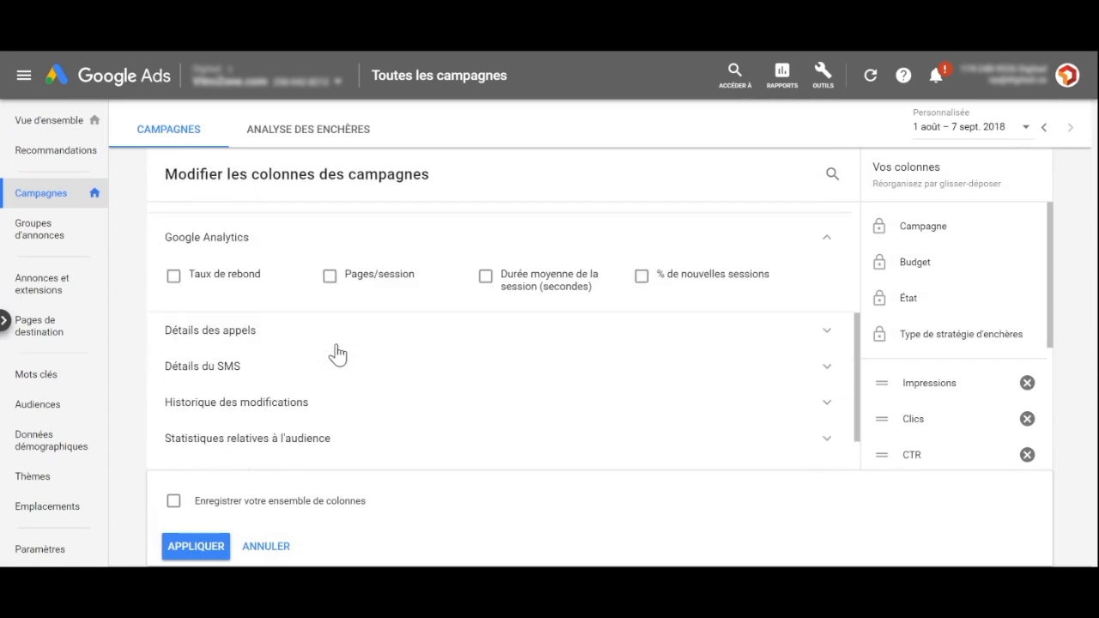
pyautogui.click(252, 286)
pyautogui.click(394, 279)
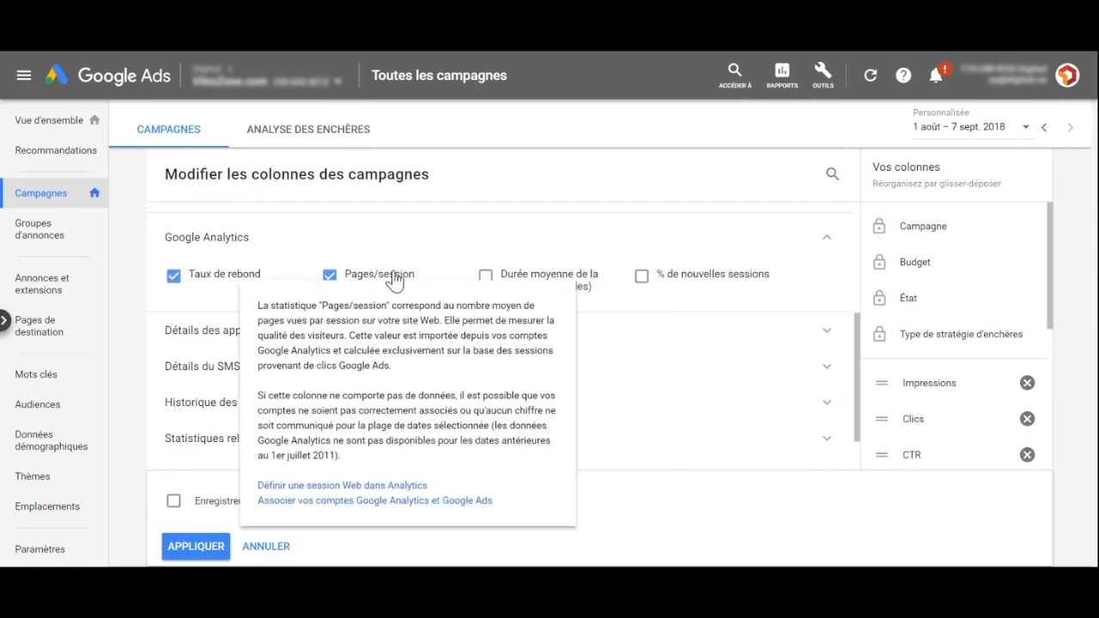
pyautogui.click(566, 288)
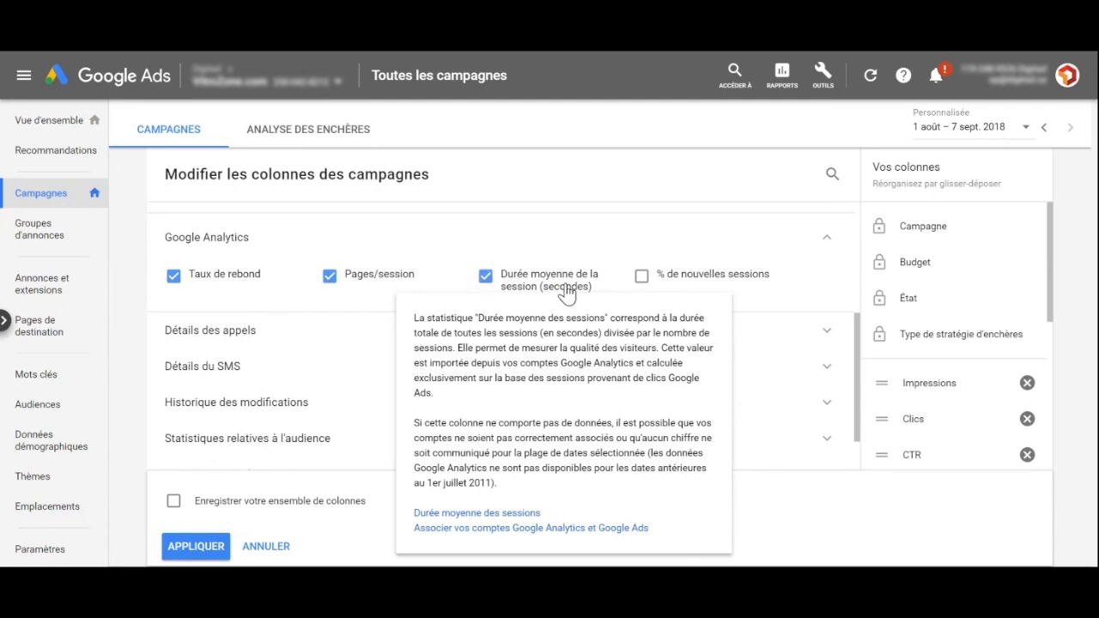
pyautogui.scroll(-3, 971, 409)
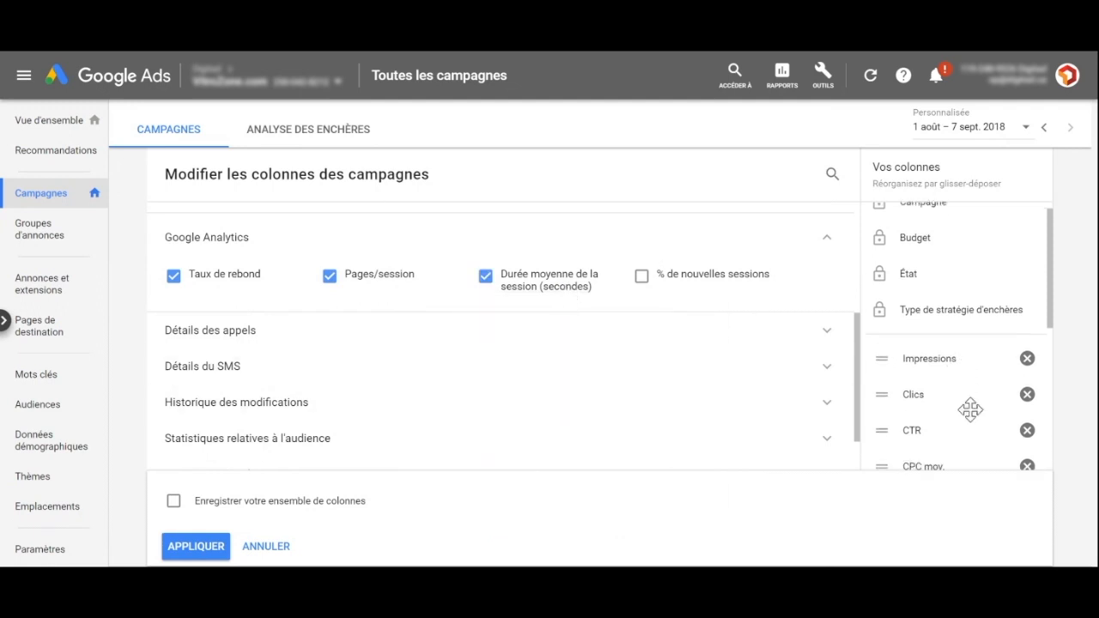
pyautogui.scroll(-2, 971, 411)
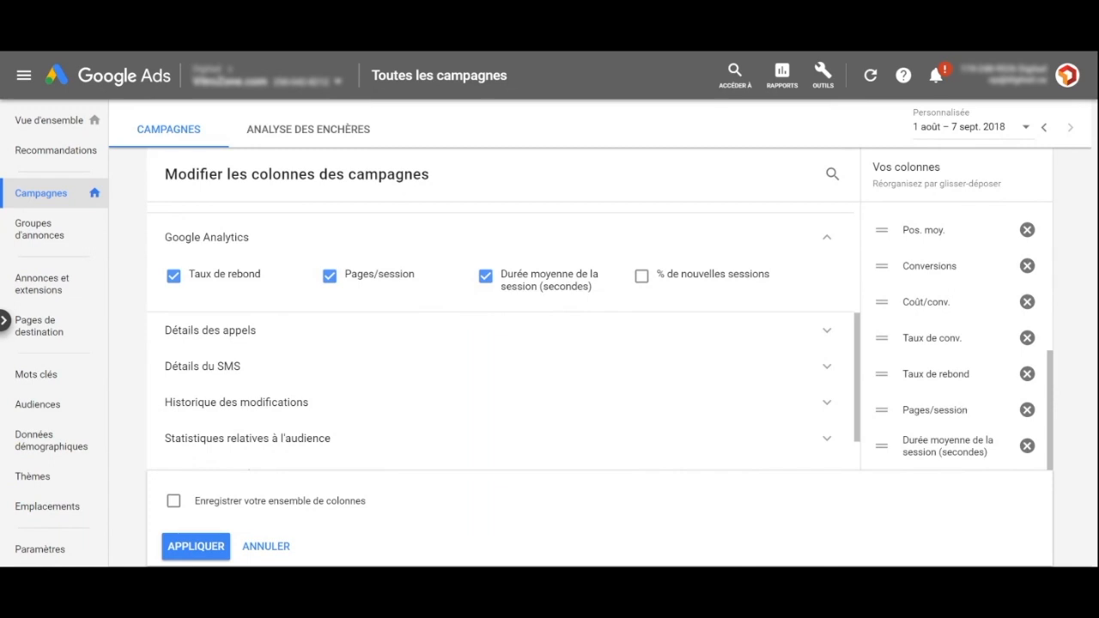
pyautogui.click(197, 547)
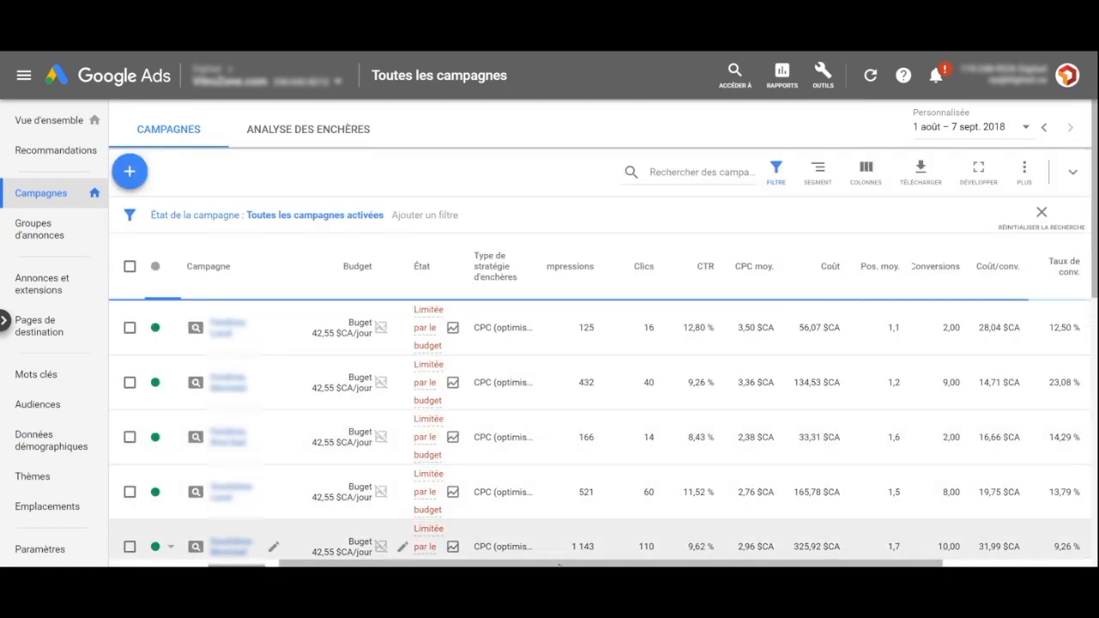
# Segment the campaign table by week (Semaine) using the time data (Données temporelles) segments.
pyautogui.hscroll(4, 563, 565)
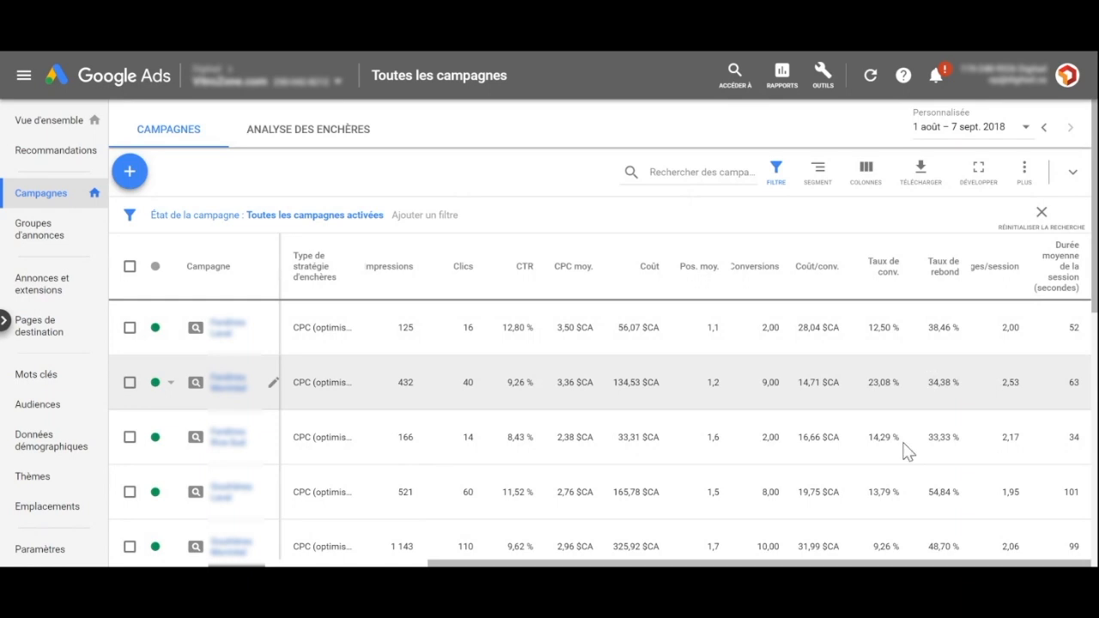
pyautogui.hscroll(-4, 837, 566)
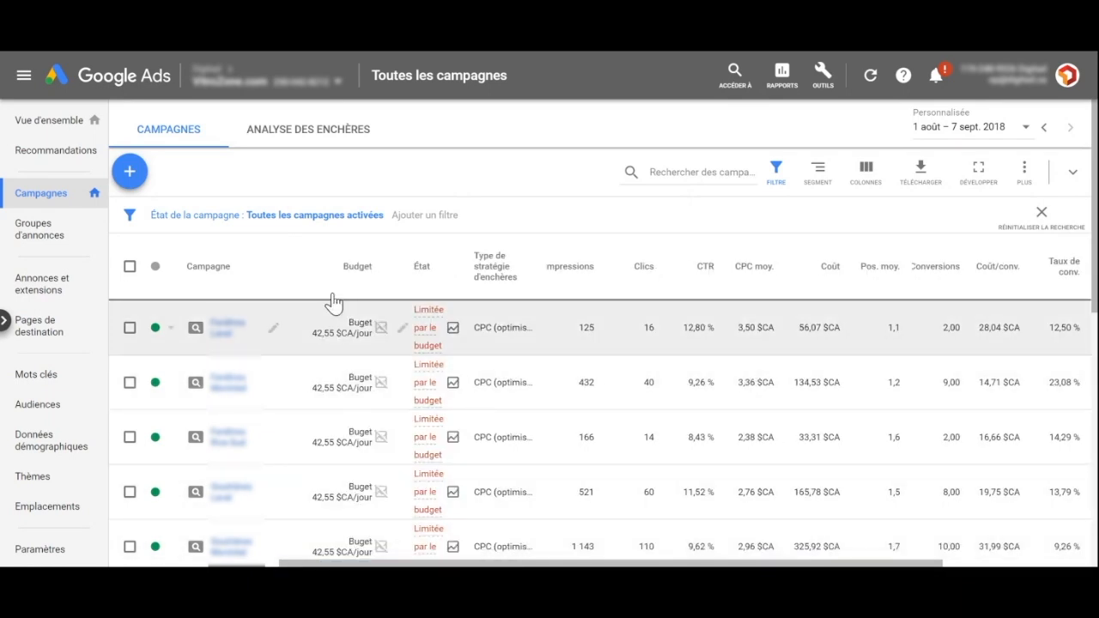
pyautogui.click(820, 176)
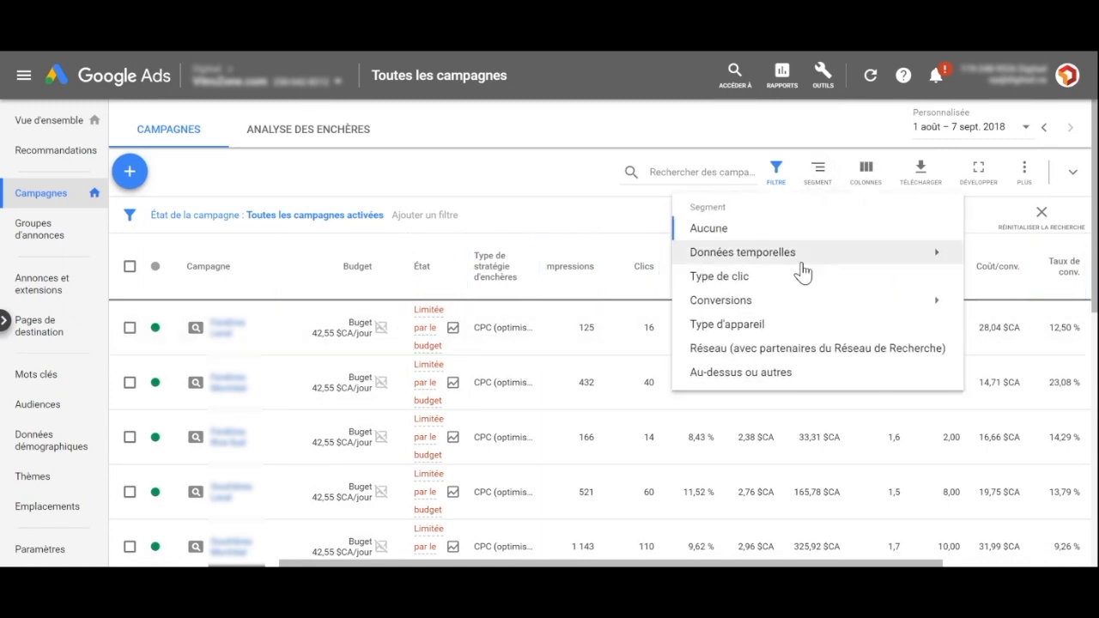
pyautogui.moveTo(803, 272)
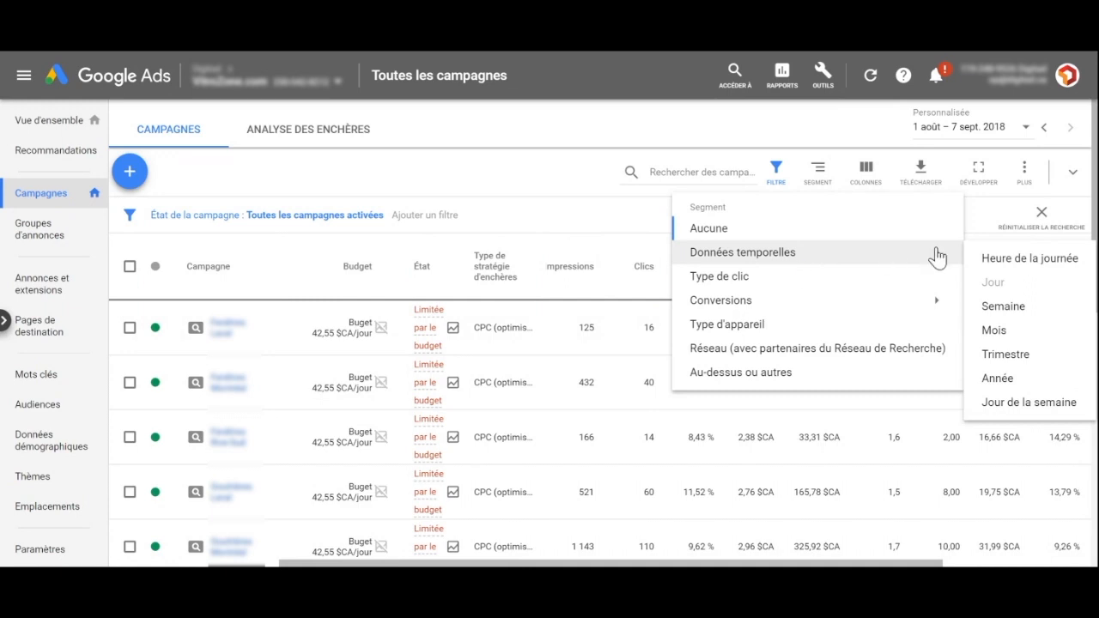
pyautogui.click(1010, 311)
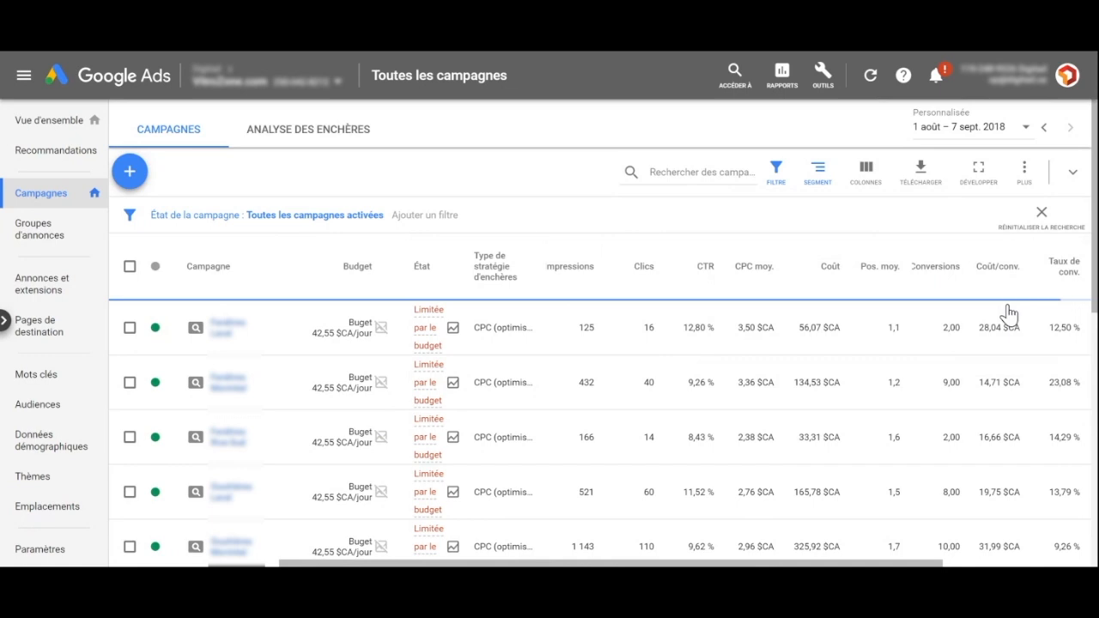
# Segment the campaign table by conversion action (Action de conversion) under the Conversions segments and review the breakdown per campaign.
pyautogui.scroll(-3, 557, 430)
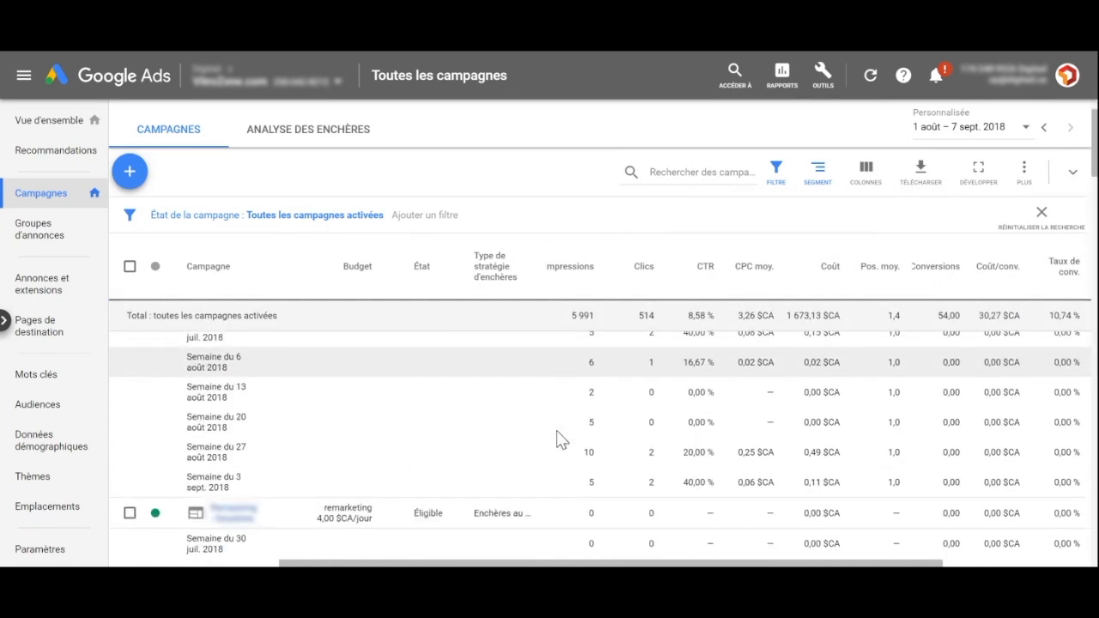
pyautogui.scroll(3, 556, 430)
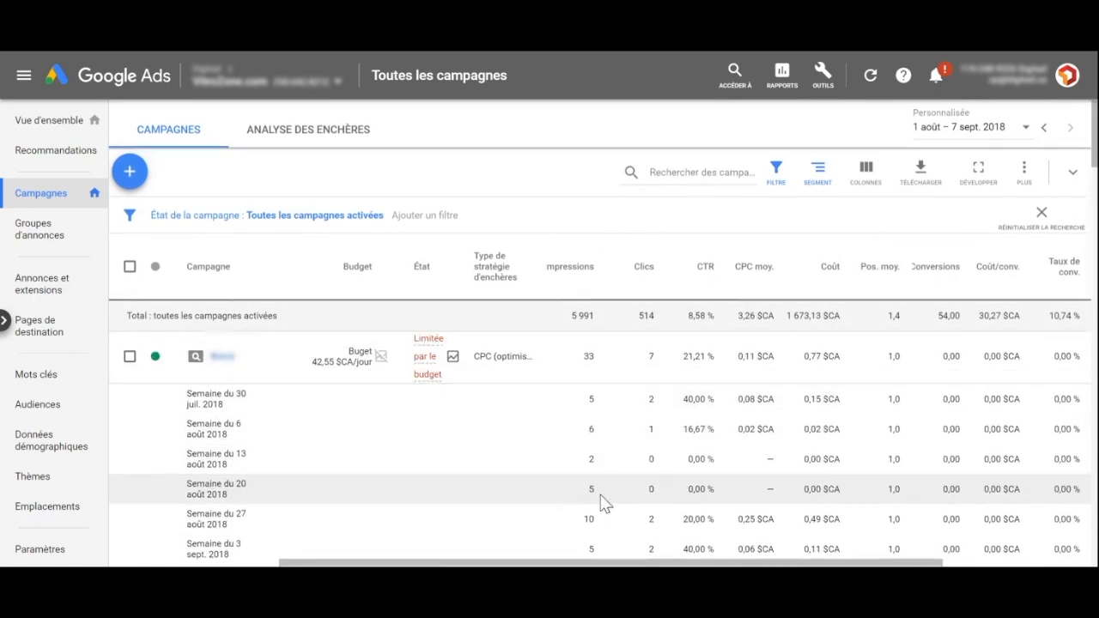
pyautogui.click(822, 182)
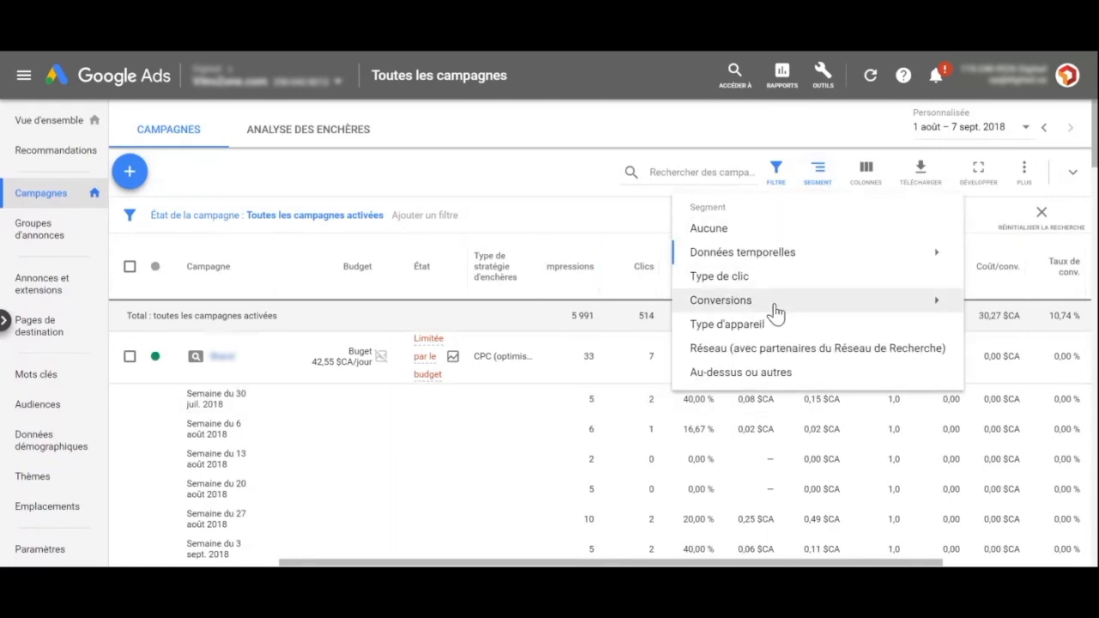
pyautogui.moveTo(776, 311)
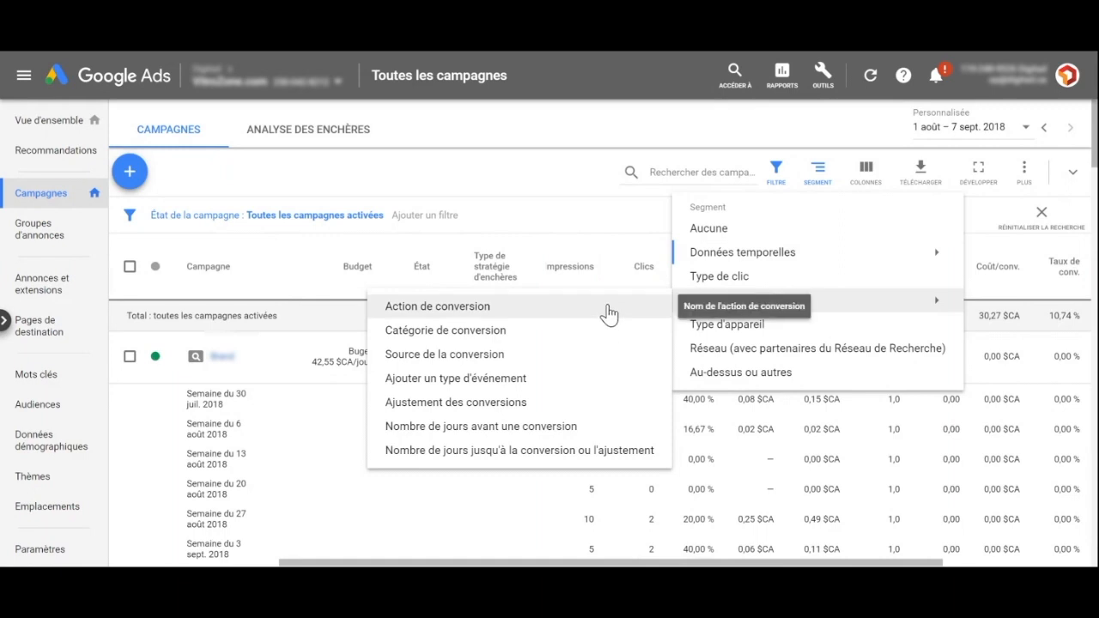
pyautogui.click(437, 307)
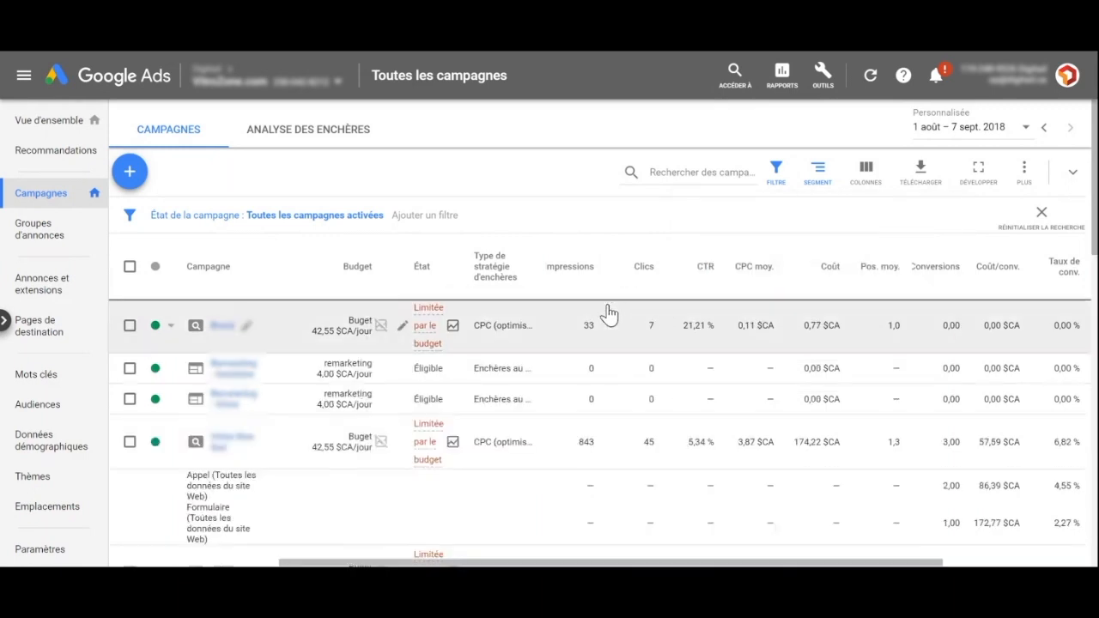
pyautogui.scroll(-3, 612, 314)
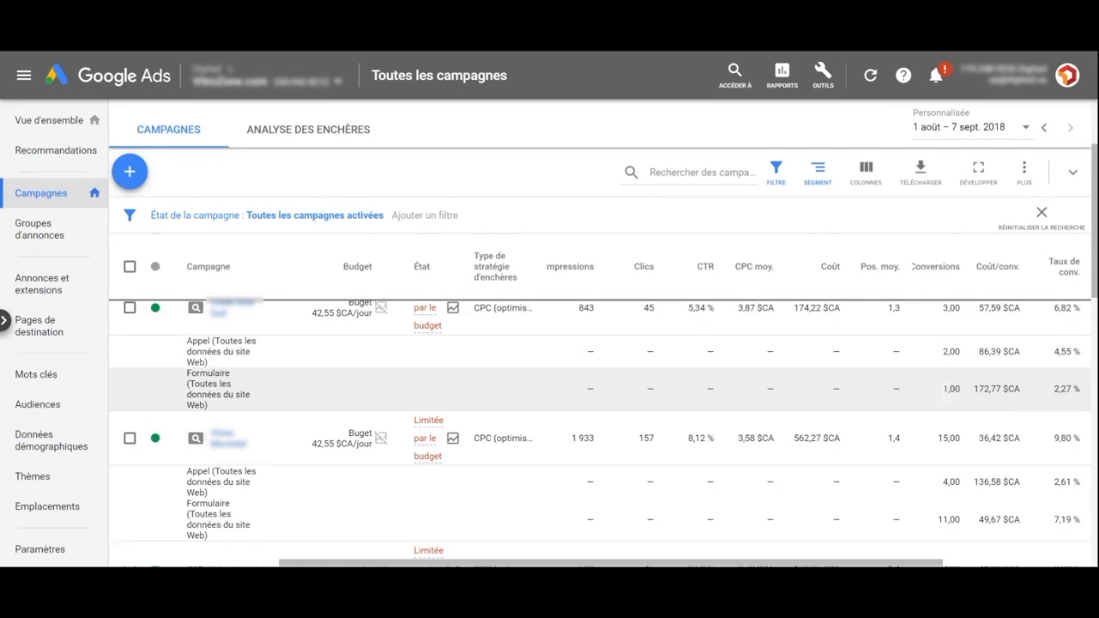
pyautogui.scroll(1, 945, 397)
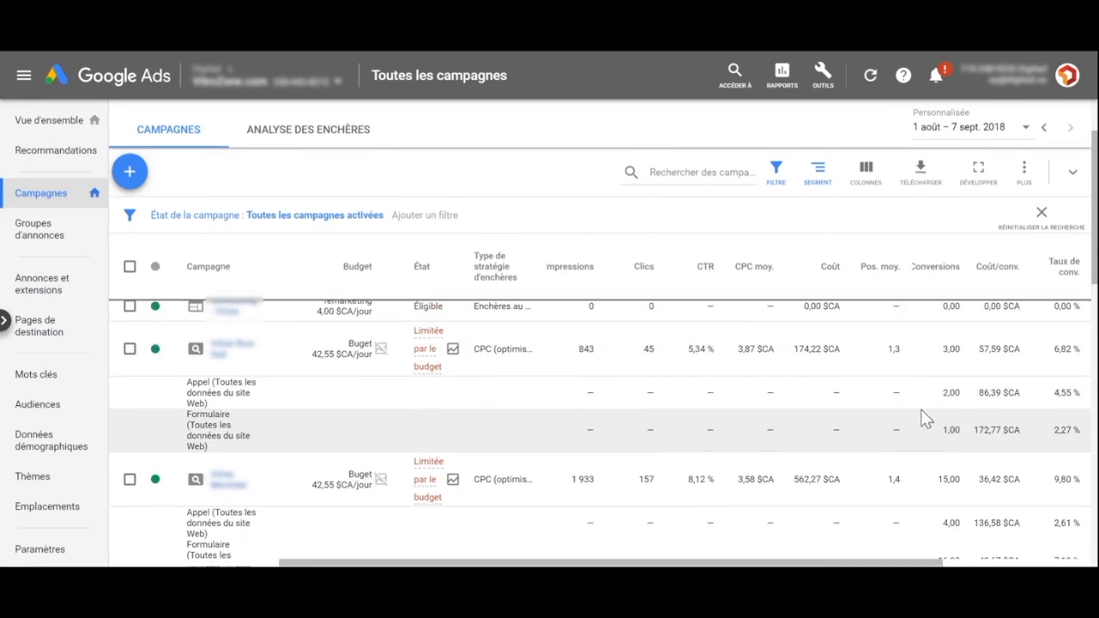
pyautogui.scroll(-2, 926, 418)
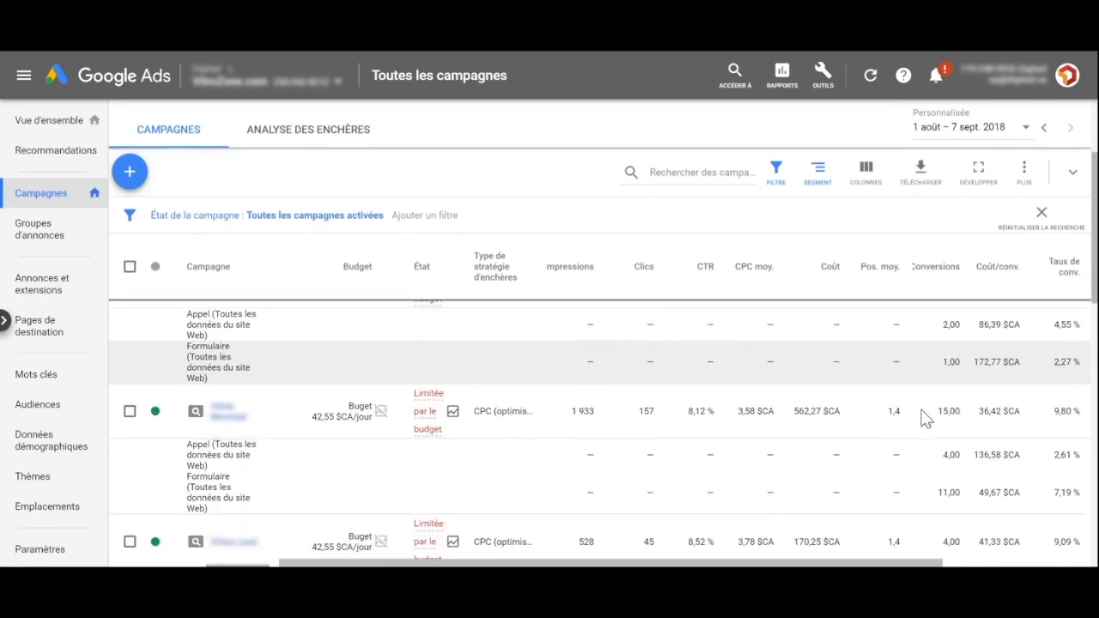